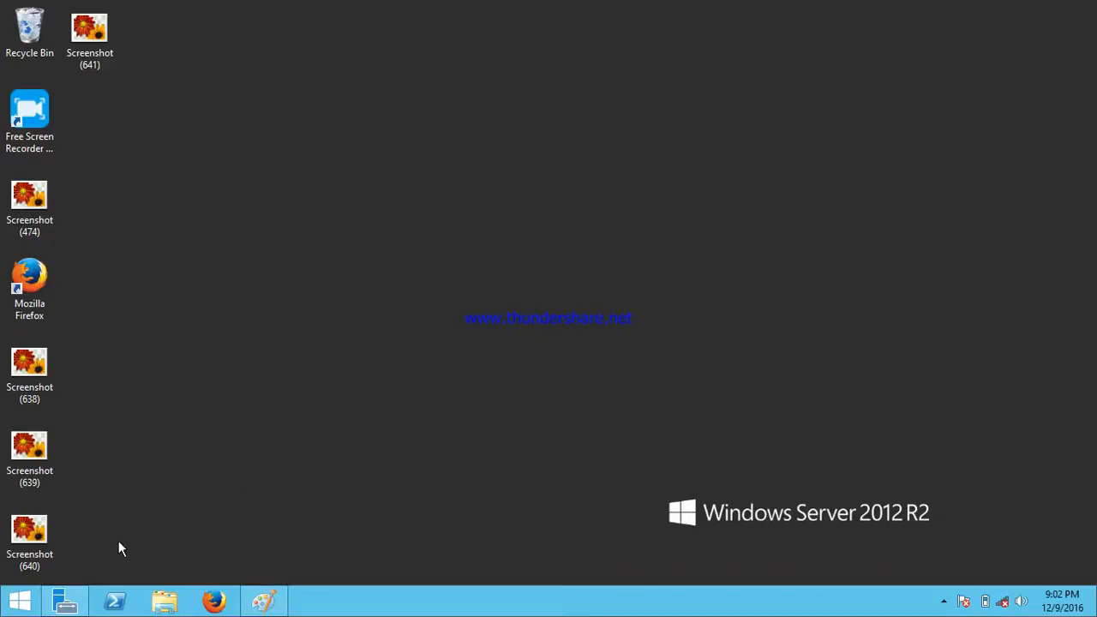
Open the File Sharing settings of the Share folder on the Windows (C:) drive
left_click(155, 610)
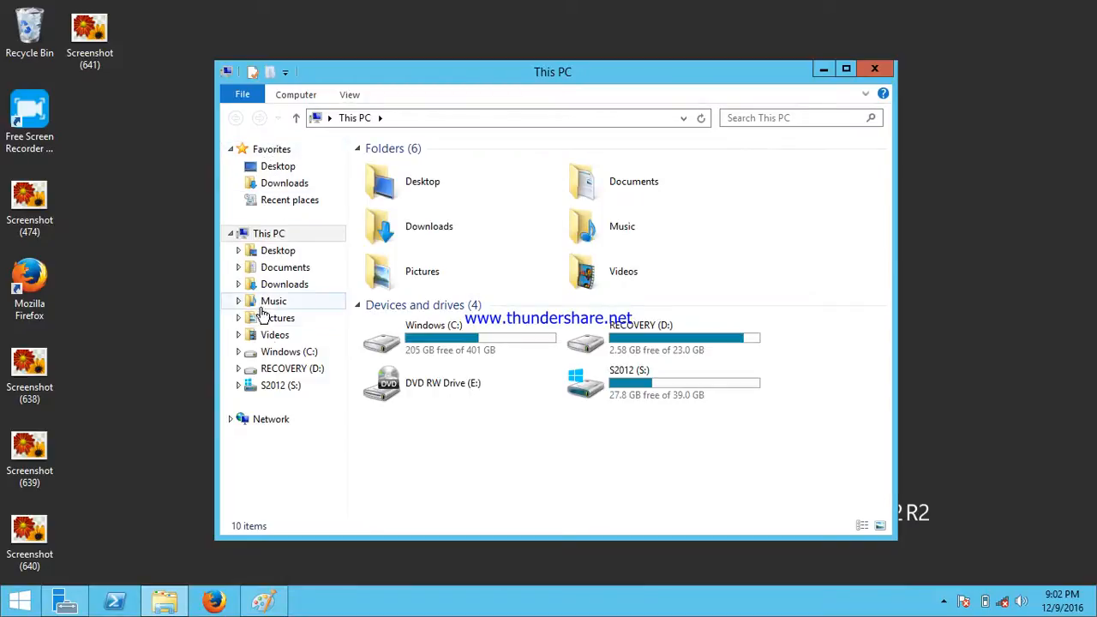
left_click(289, 354)
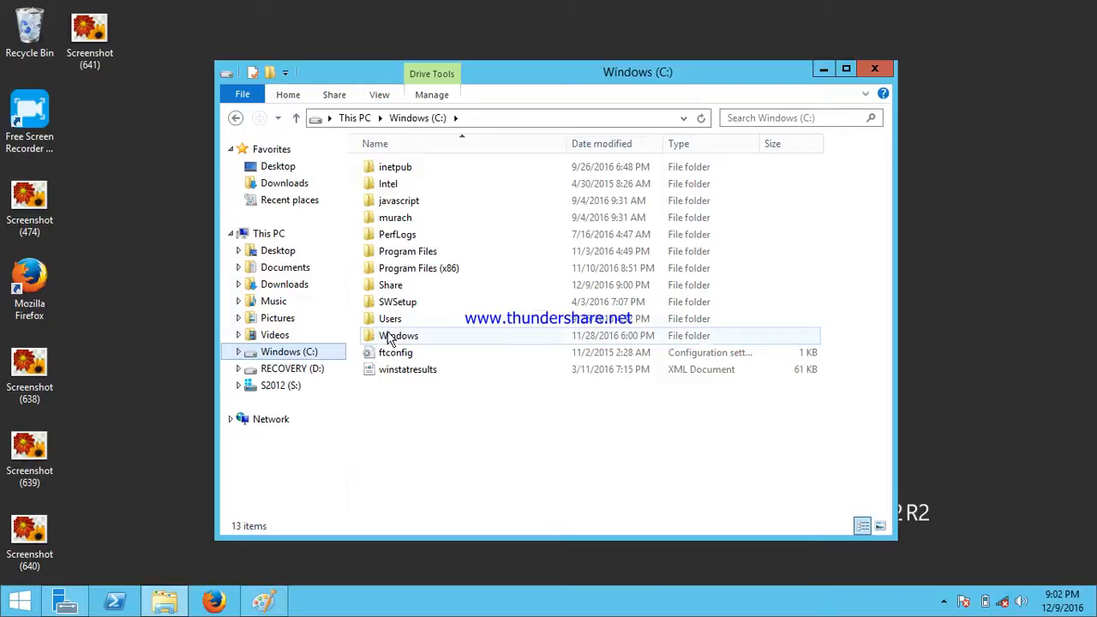
right_click(388, 289)
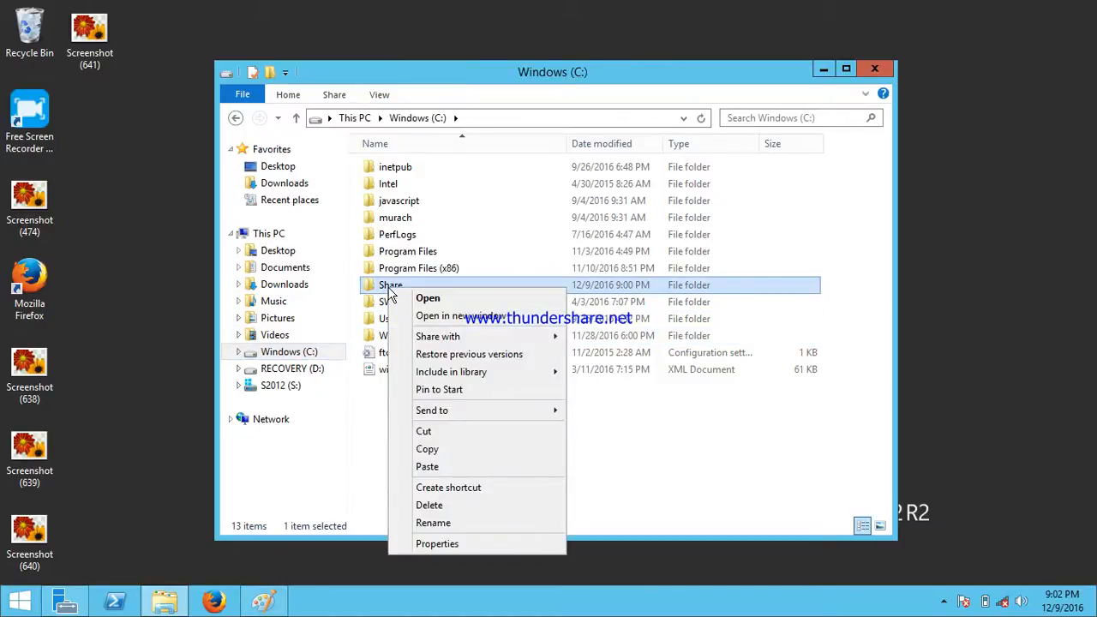
left_click(457, 545)
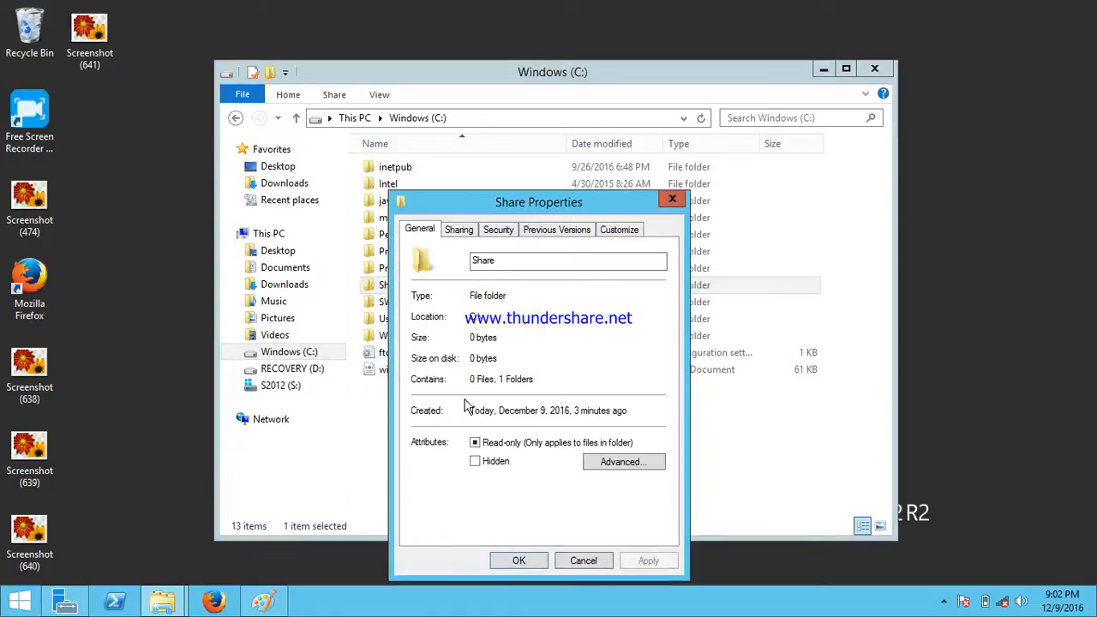
left_click(461, 229)
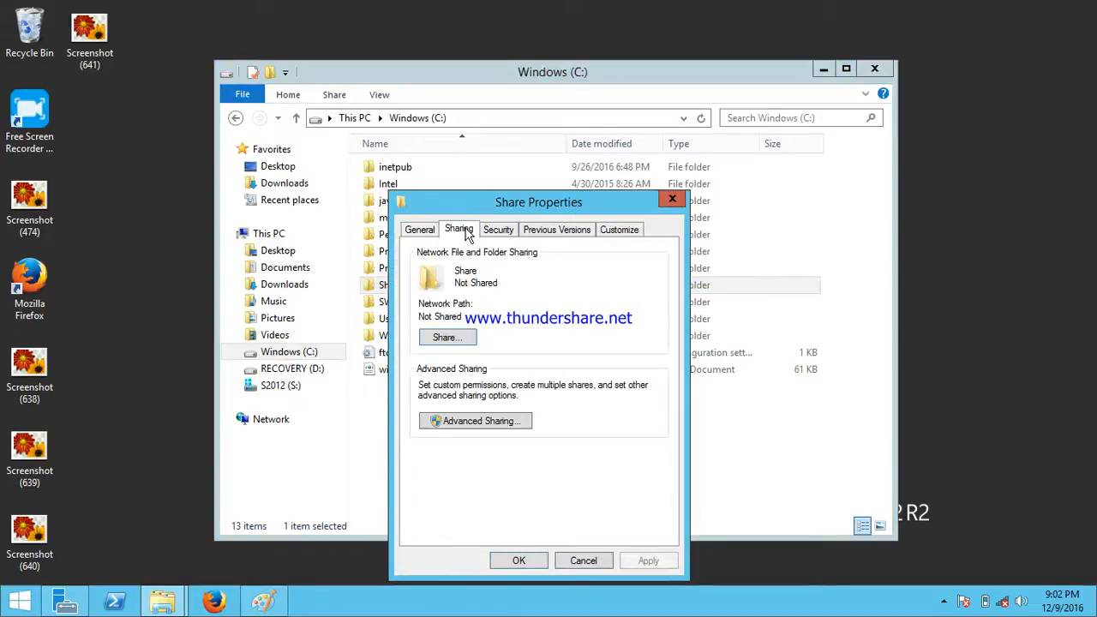
left_click(459, 338)
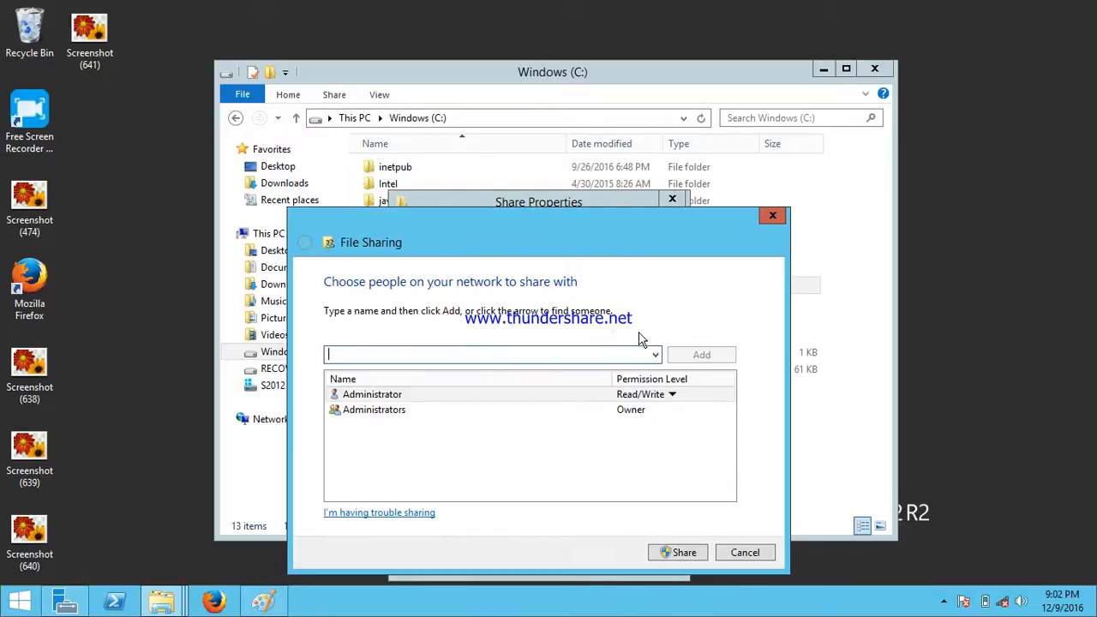
Find the domain user by full name, verify the name and add the account to the people sharing the folder
left_click(654, 355)
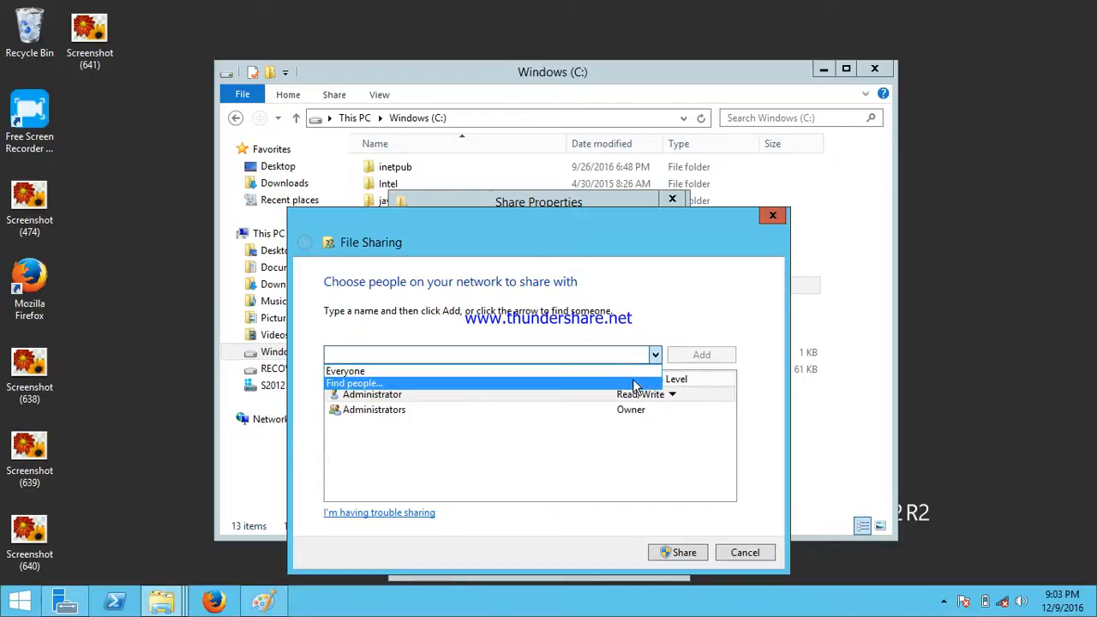
left_click(636, 384)
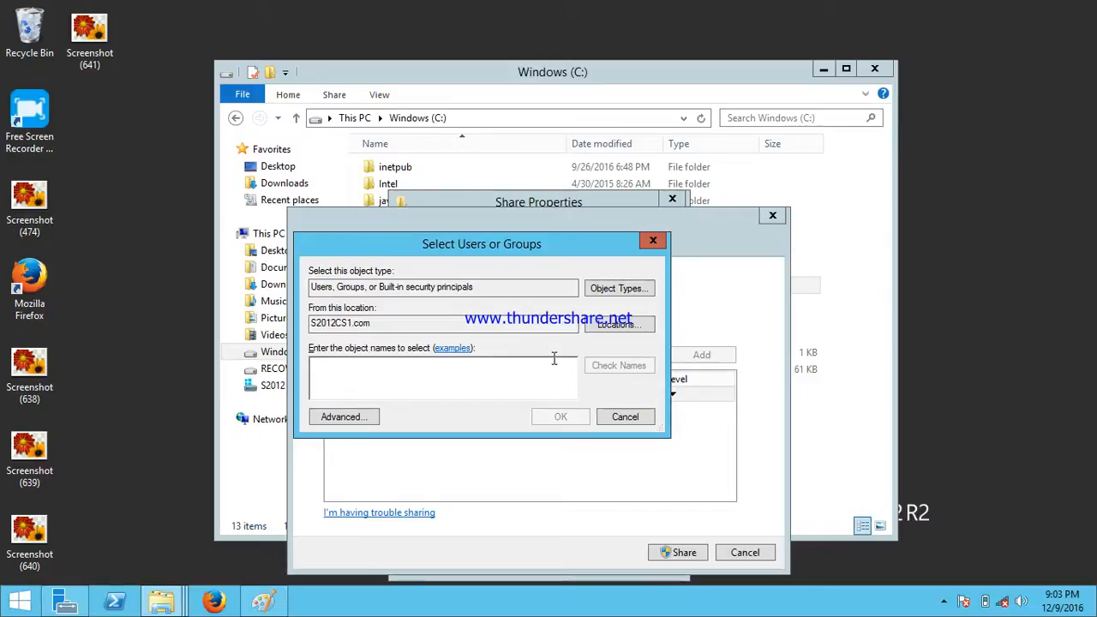
type("Han Solo")
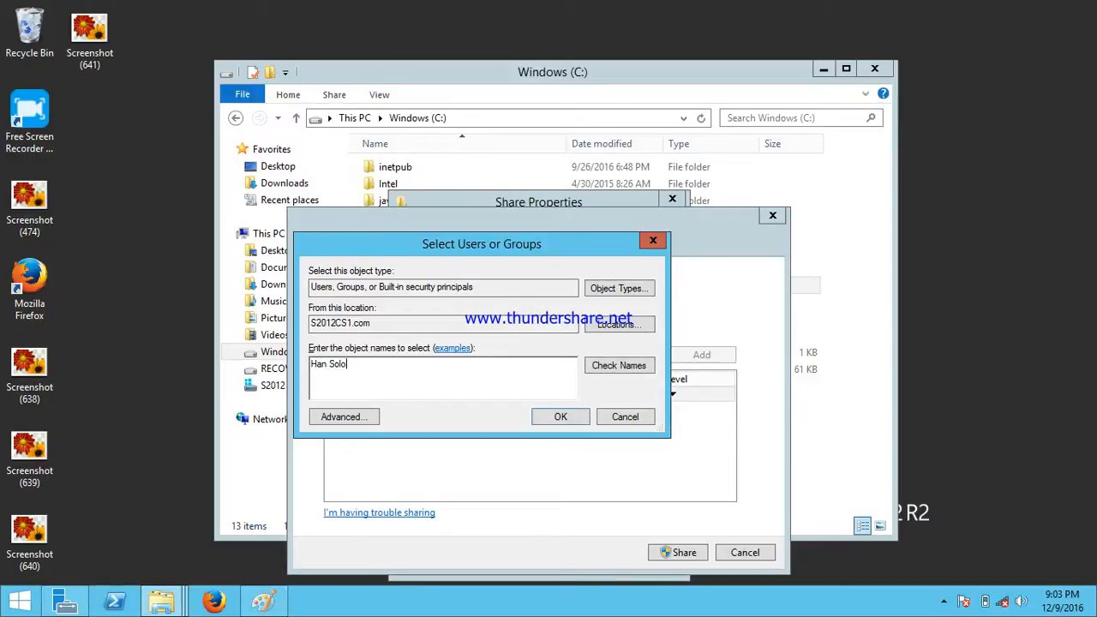
left_click(597, 368)
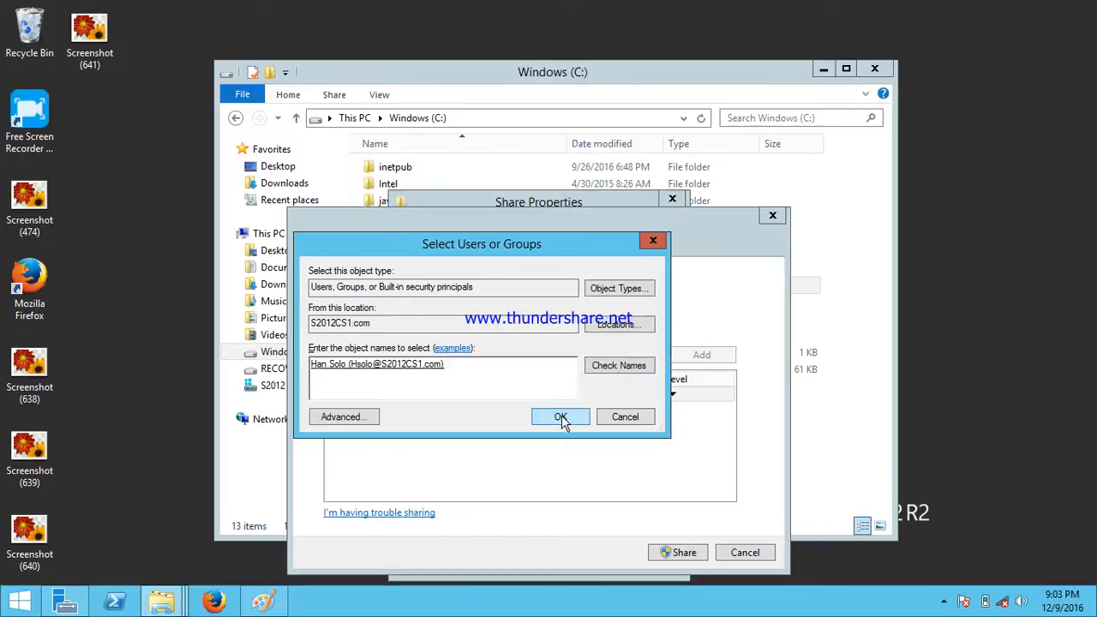
left_click(561, 415)
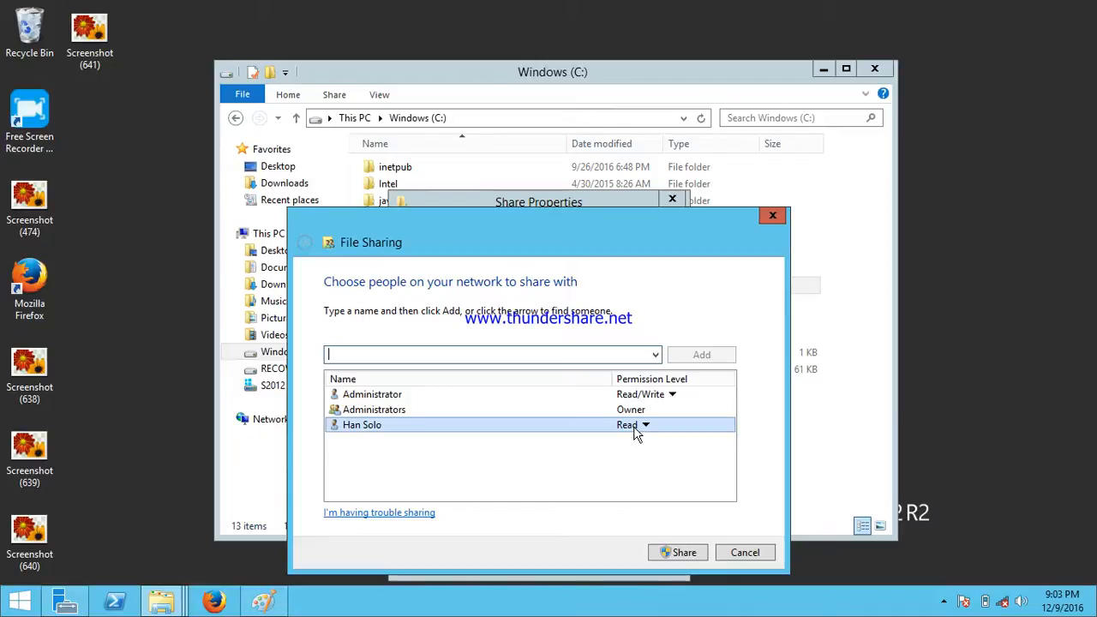
Give the added user Read/Write permission, share the folder and close its properties
left_click(635, 429)
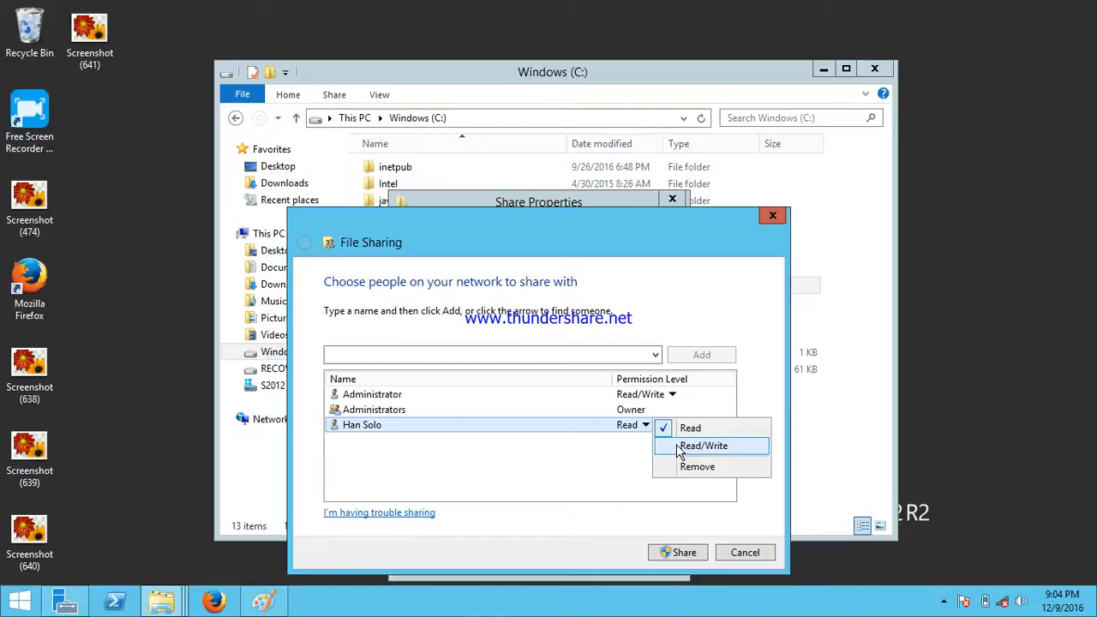
left_click(680, 448)
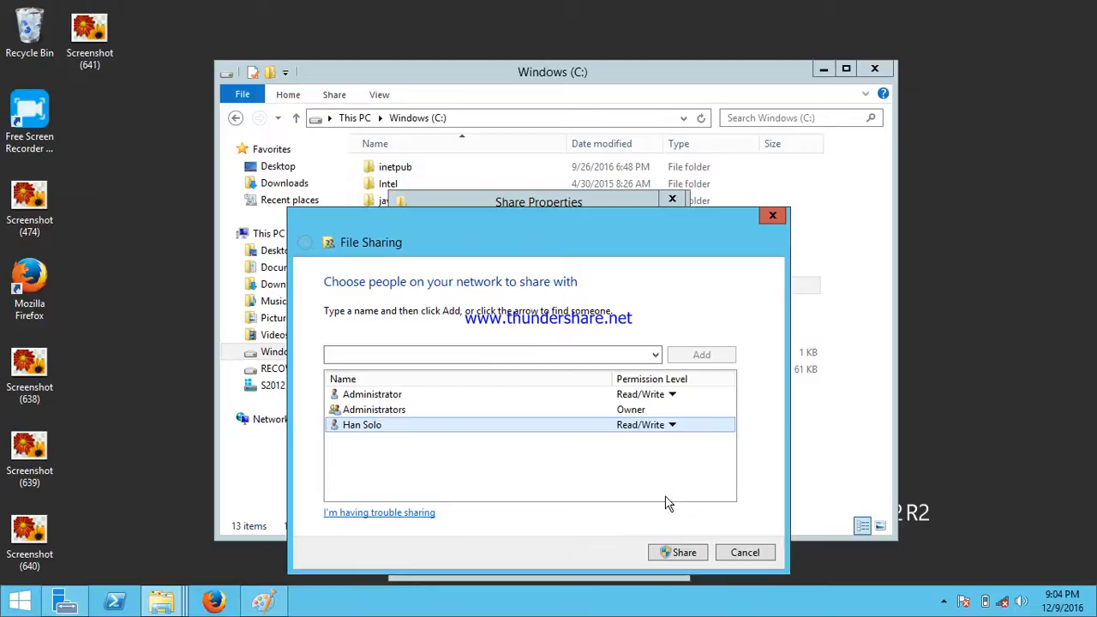
left_click(683, 554)
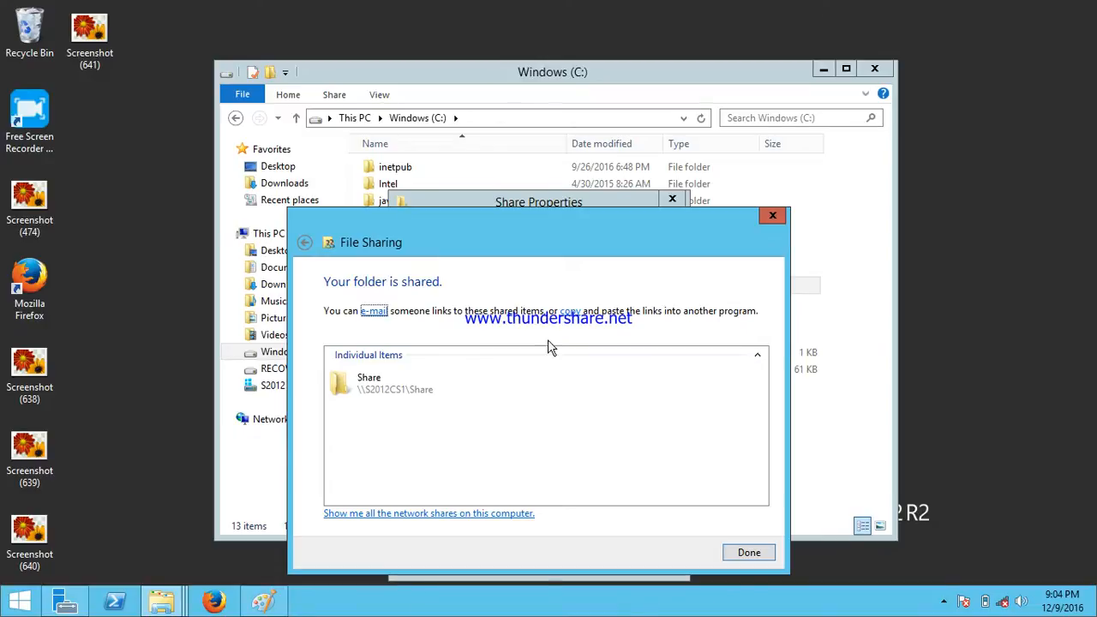
left_click(733, 554)
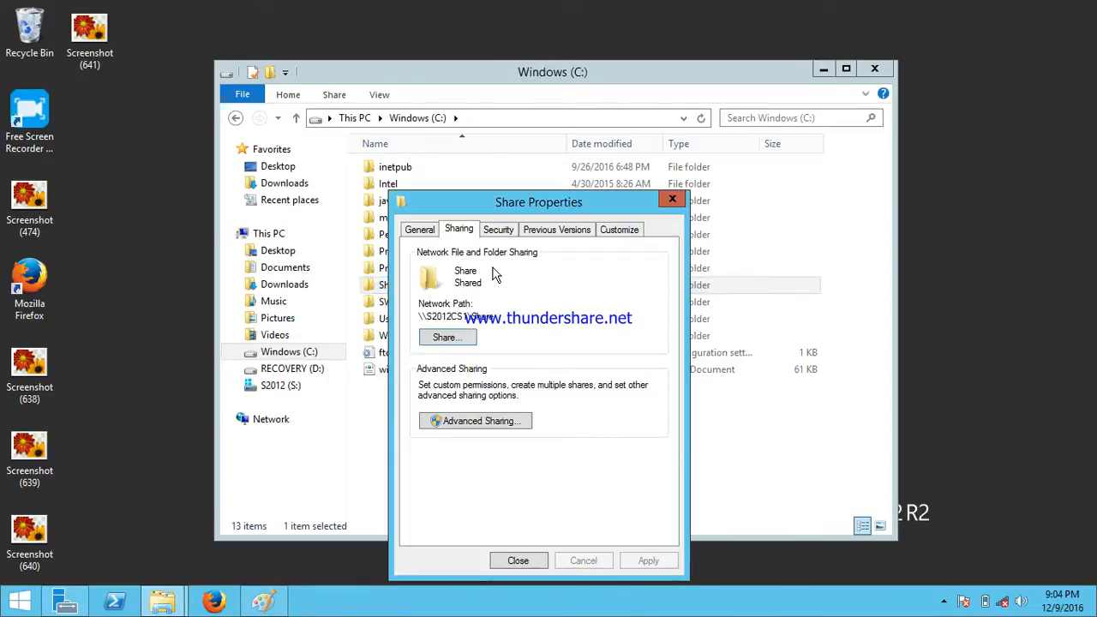
left_click(538, 558)
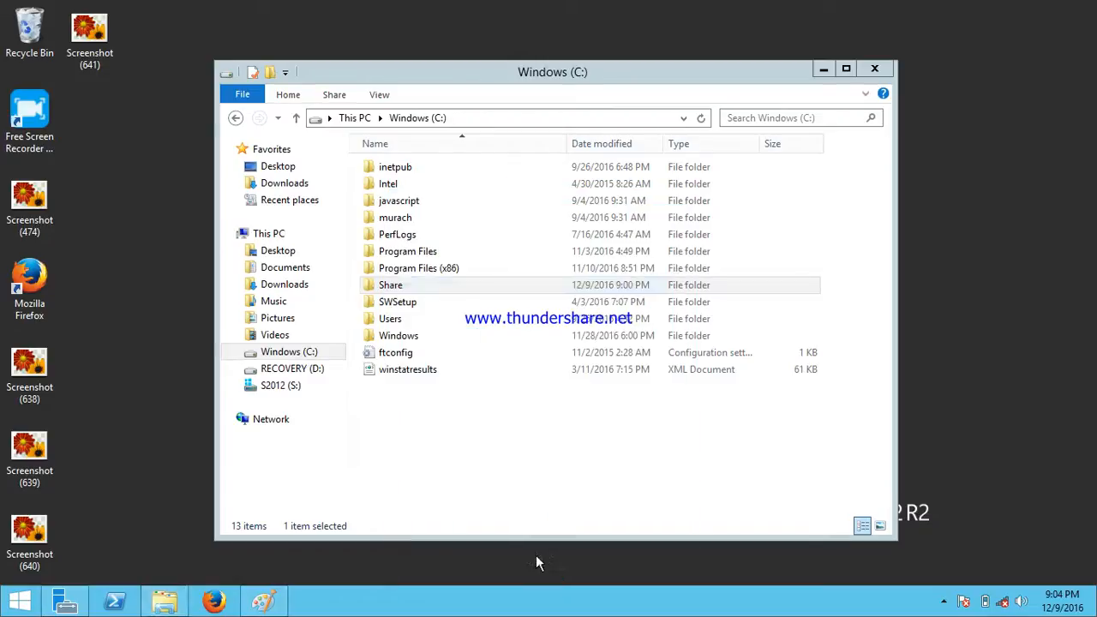
Examine the sharing status of the Public subfolder inside Share and the added user's security permissions on it
double_click(417, 286)
right_click(405, 170)
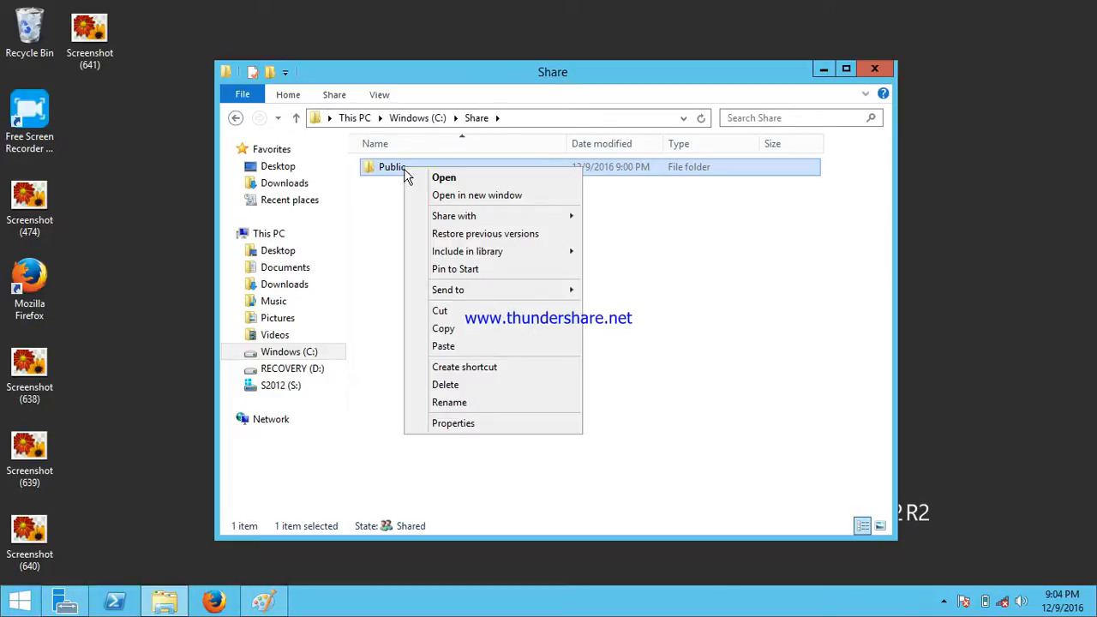
left_click(468, 423)
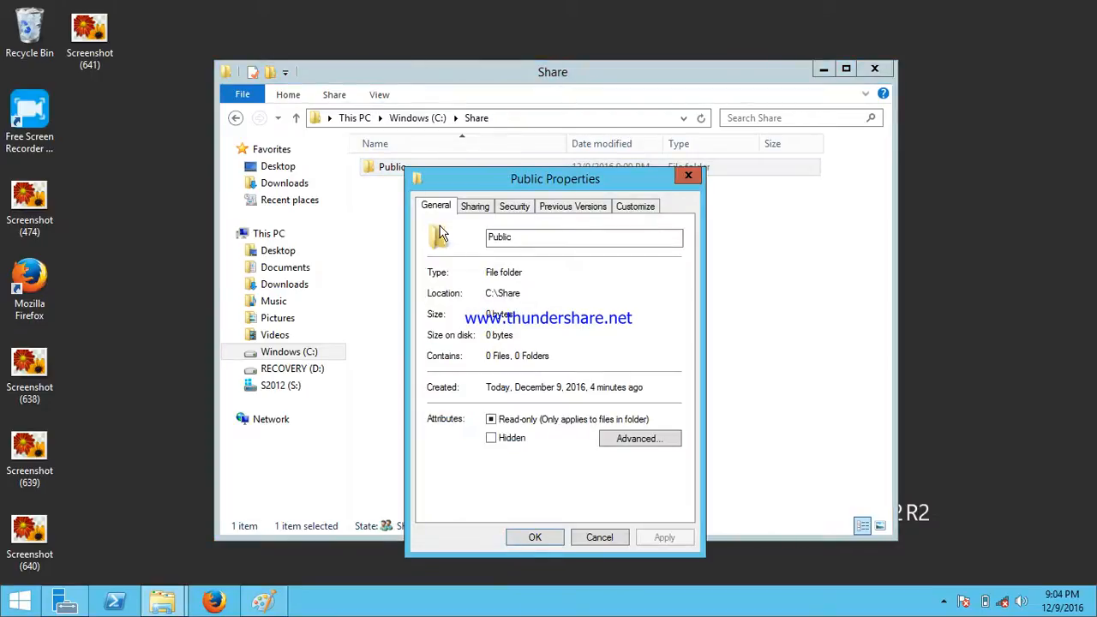
left_click(487, 208)
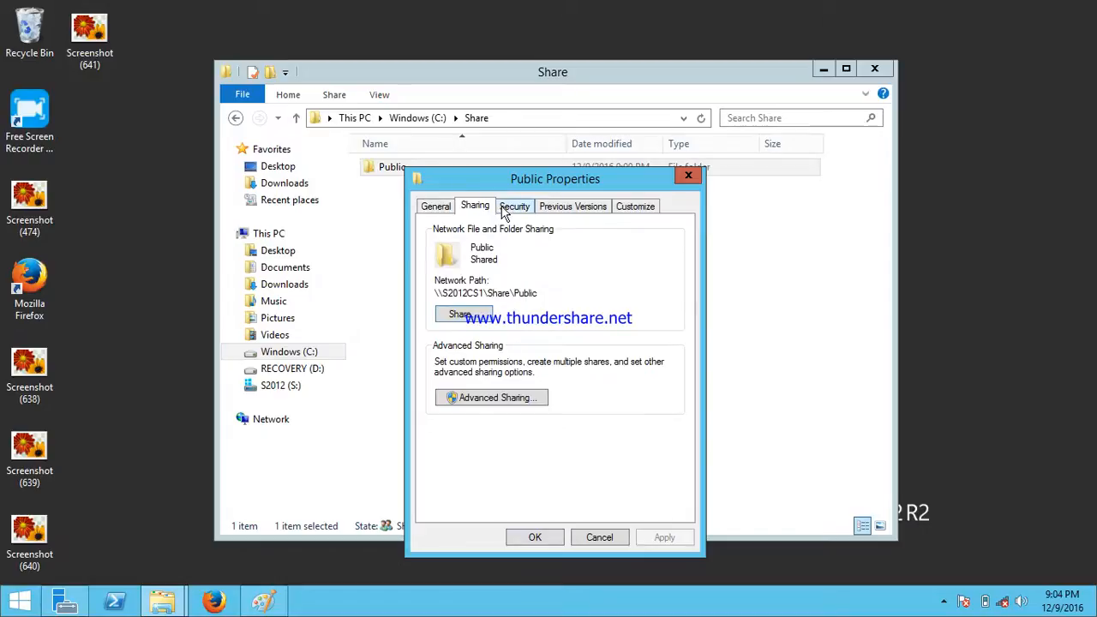
left_click(506, 210)
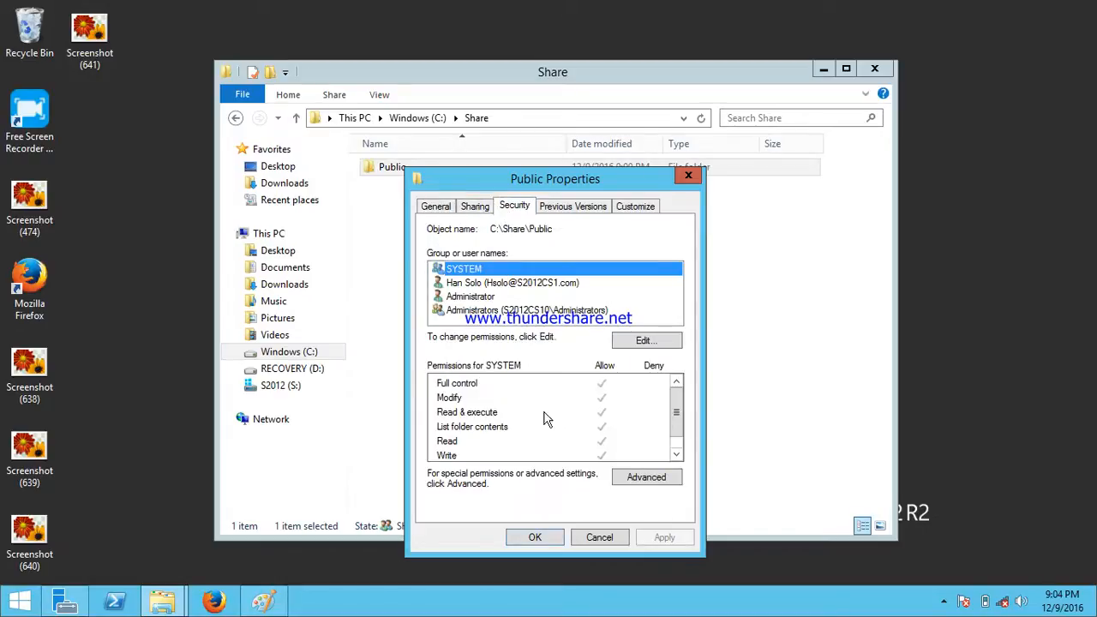
left_click(508, 285)
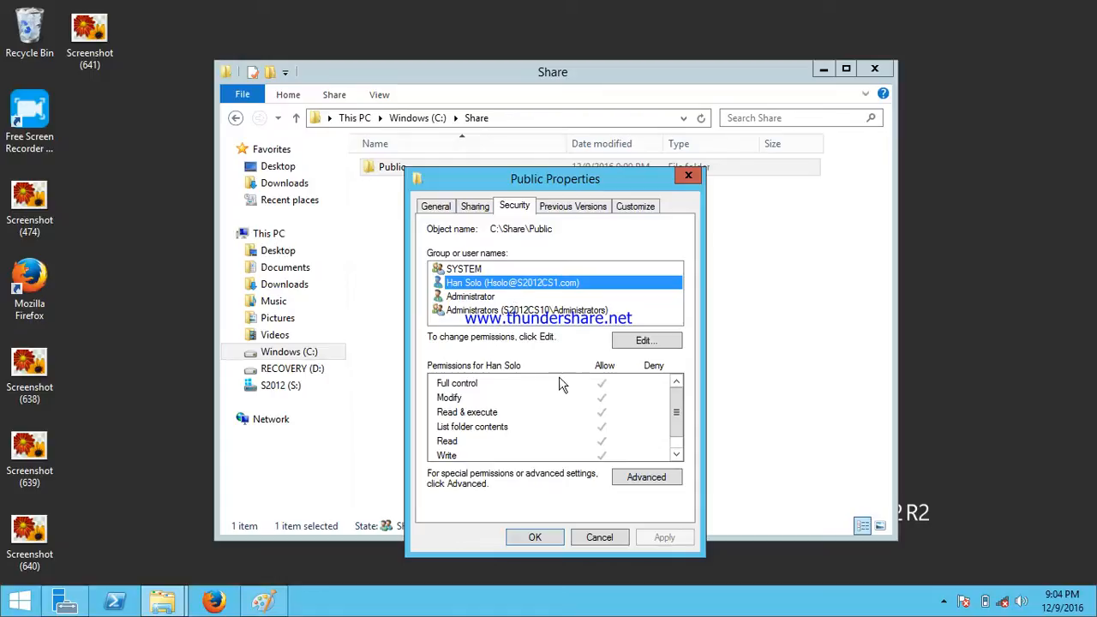
Review the editable permissions on Public for the added user, Administrator and the Administrators group, leaving without changes
left_click(643, 341)
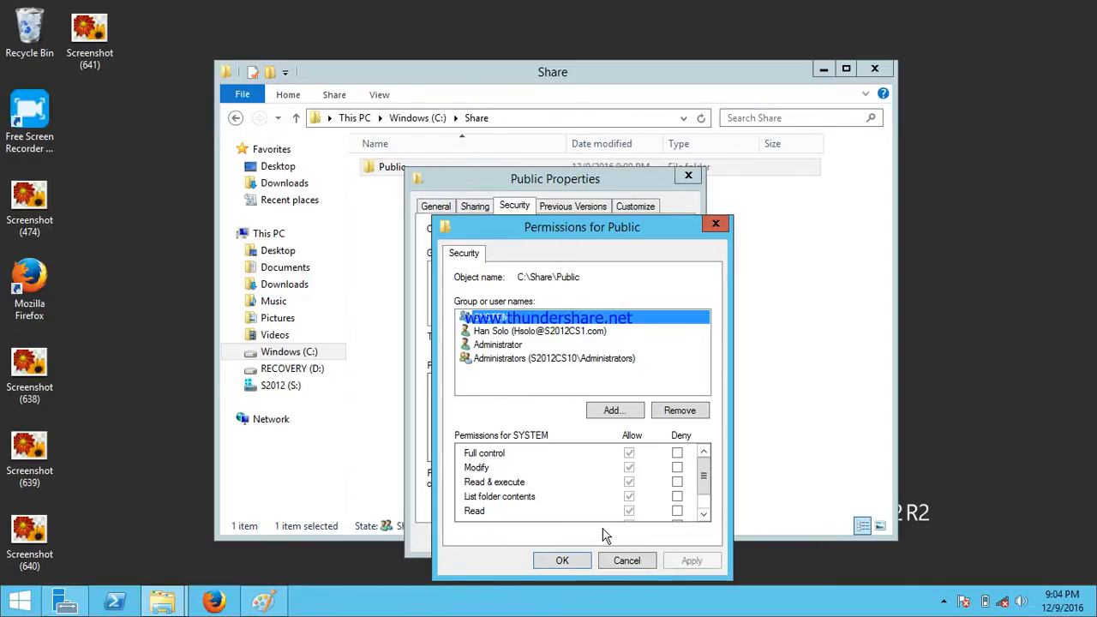
left_click(531, 334)
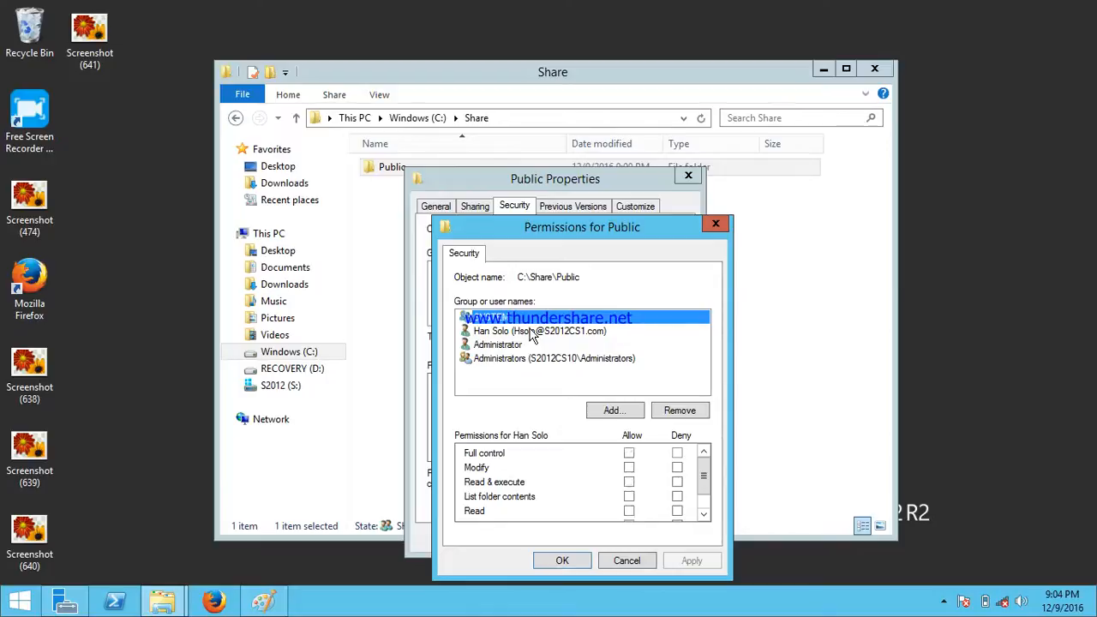
left_click(514, 346)
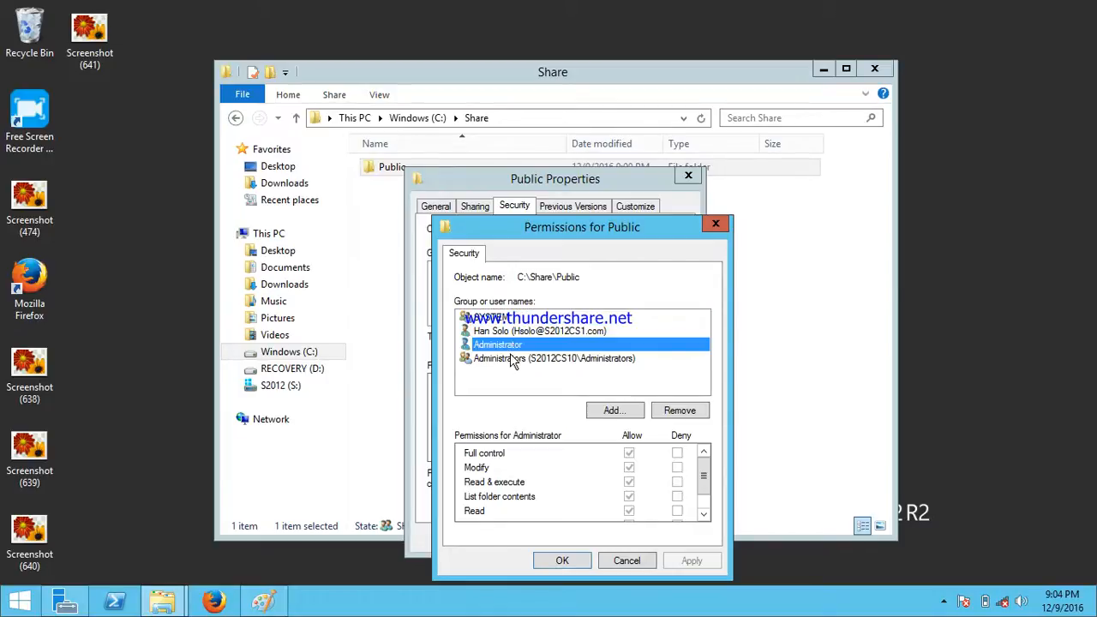
left_click(510, 354)
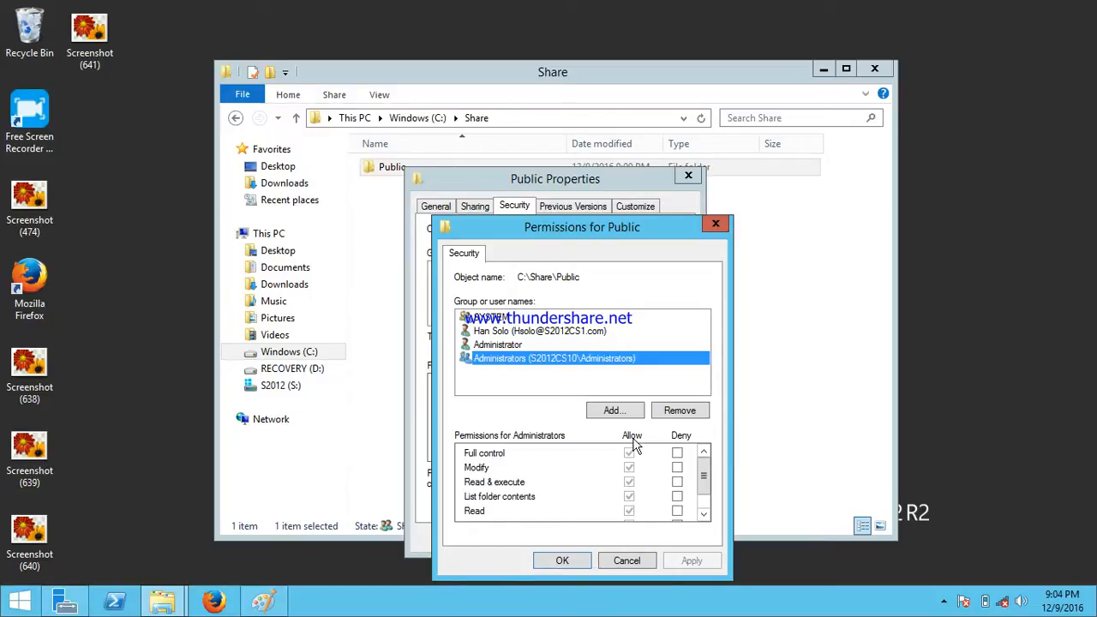
left_click(629, 560)
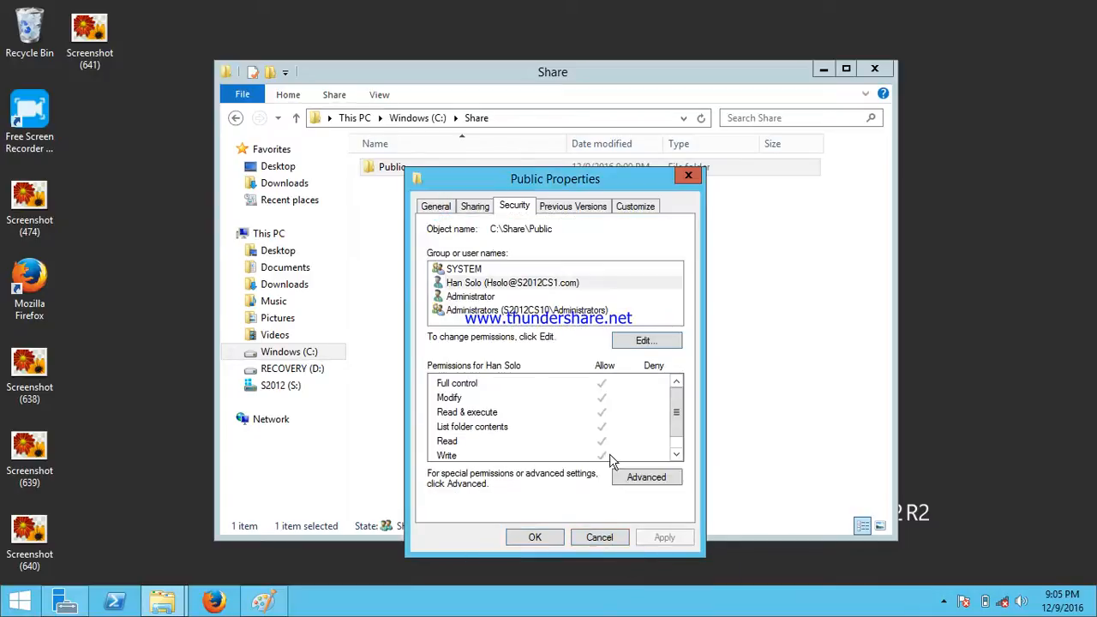
Examine the advanced security settings of Public and the options offered for disabling inheritance, without applying any
left_click(622, 471)
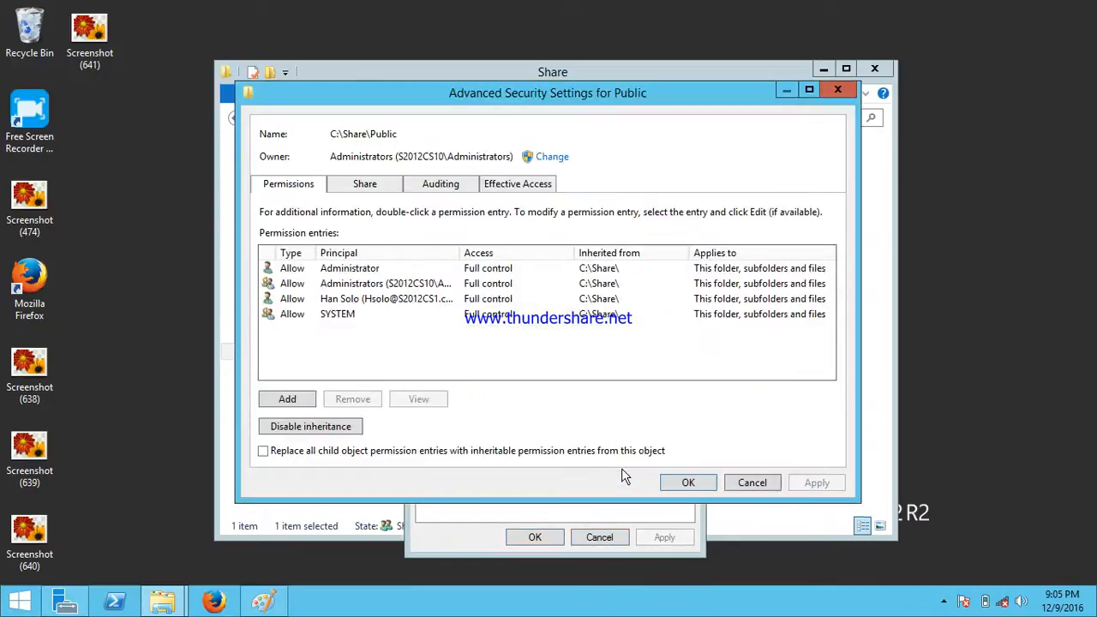
left_click(358, 425)
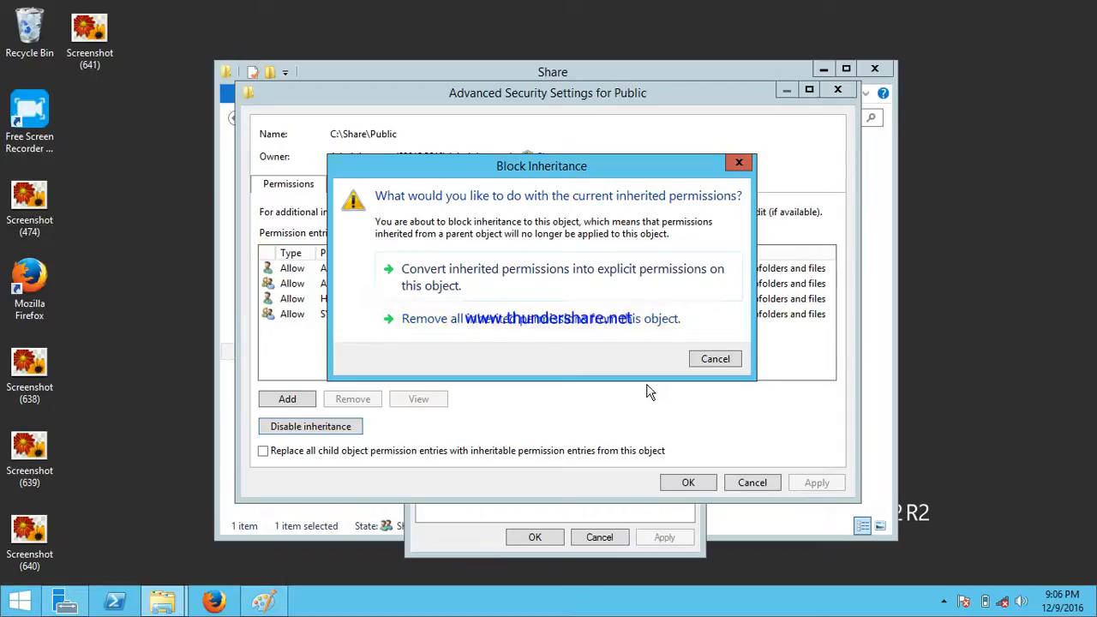
left_click(695, 365)
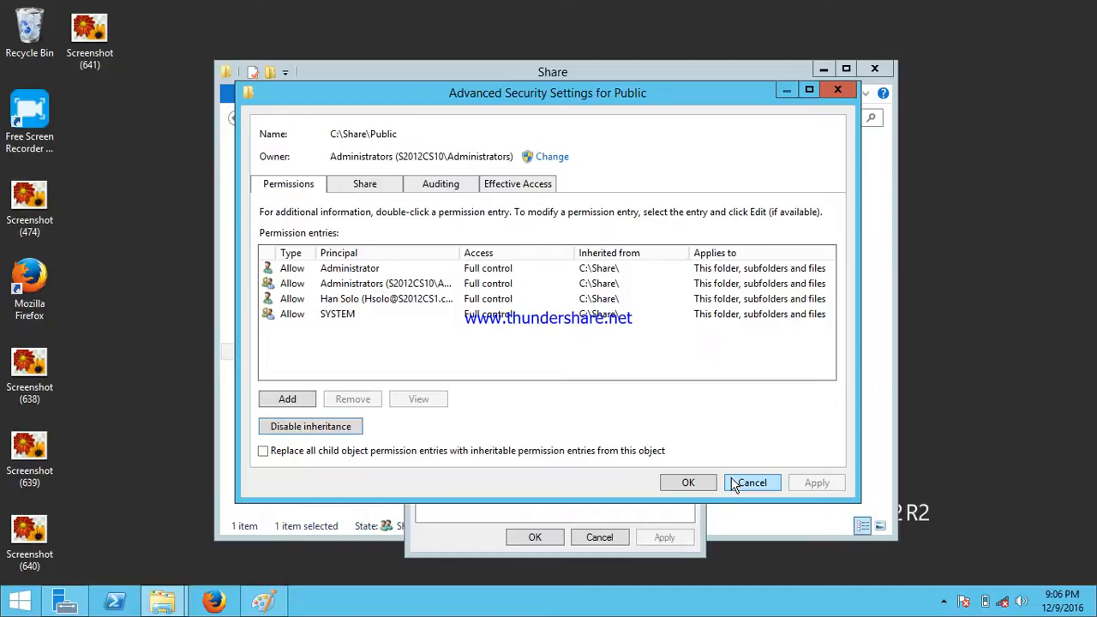
left_click(945, 603)
right_click(947, 521)
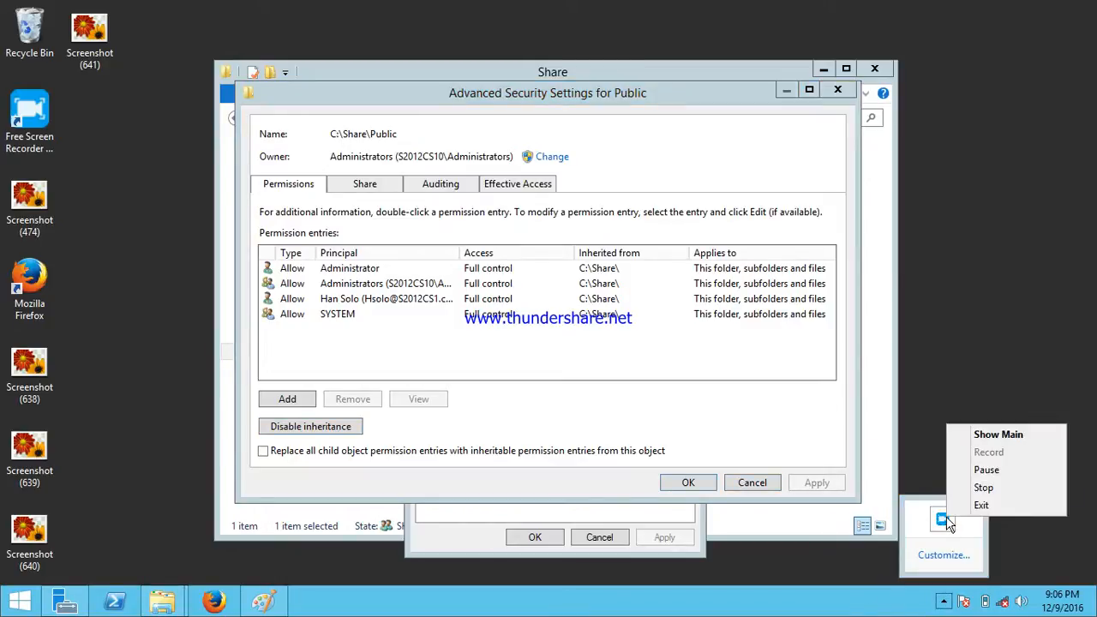